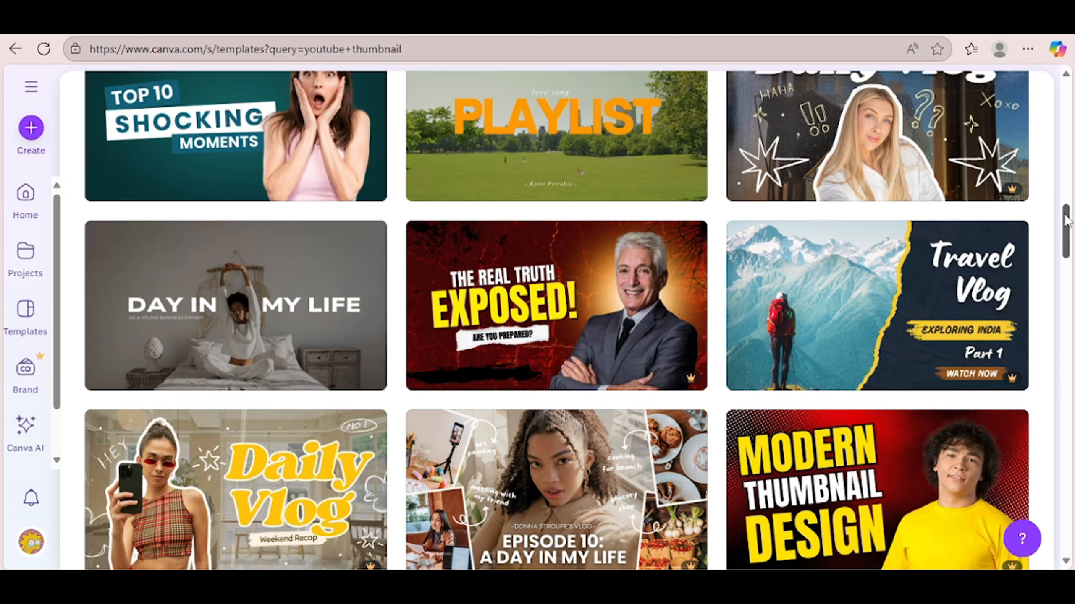
Step: Browse the YouTube thumbnail templates and return to the blank thumbnail option near the start of the results
left_click_drag(1065, 218, 1065, 239)
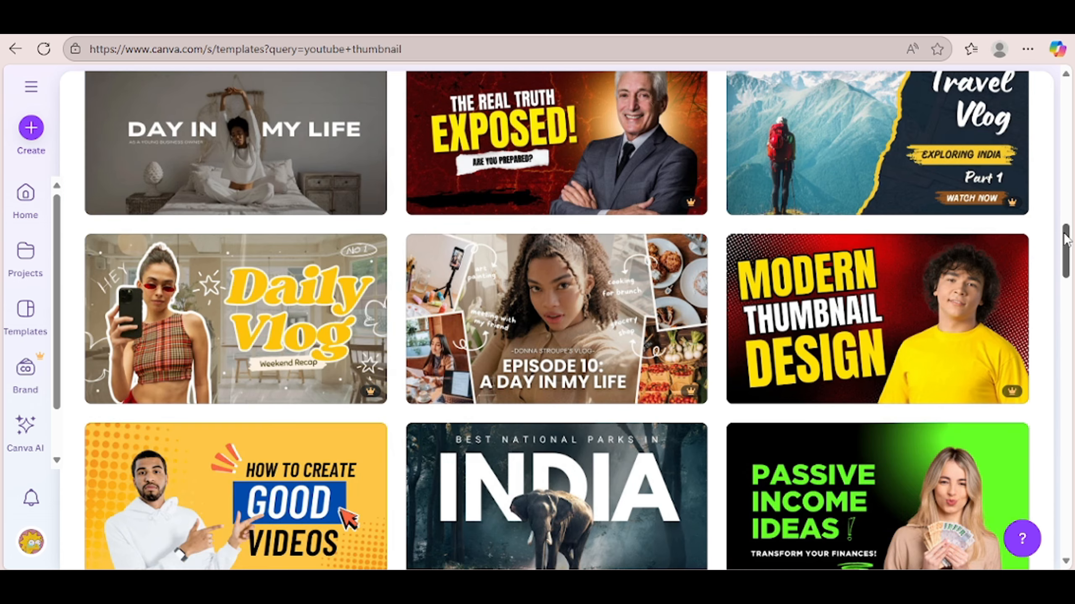
left_click_drag(1065, 239, 1065, 250)
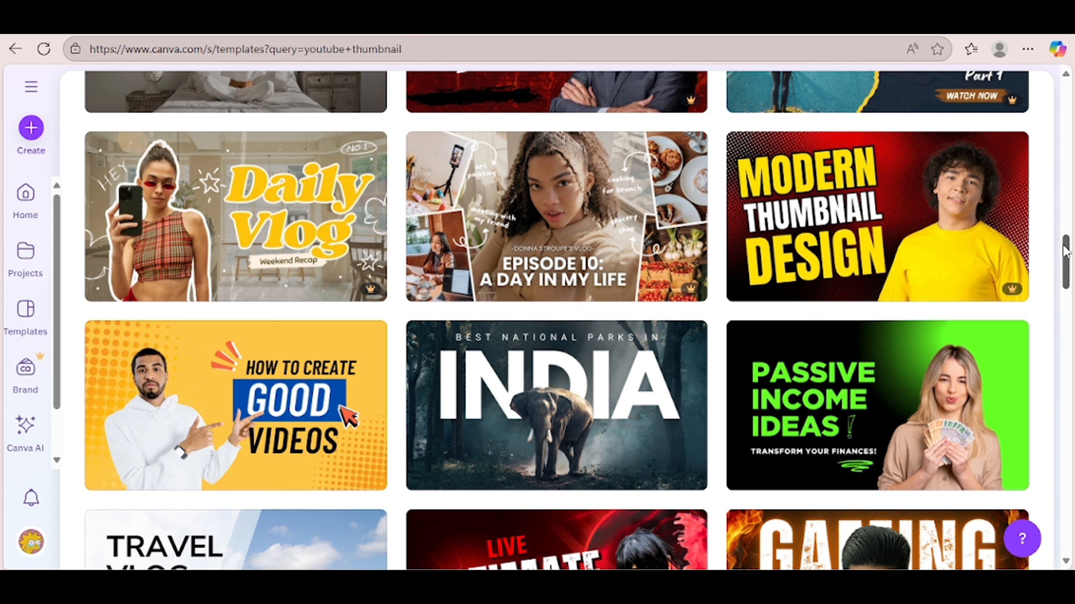
left_click_drag(1065, 249, 1070, 137)
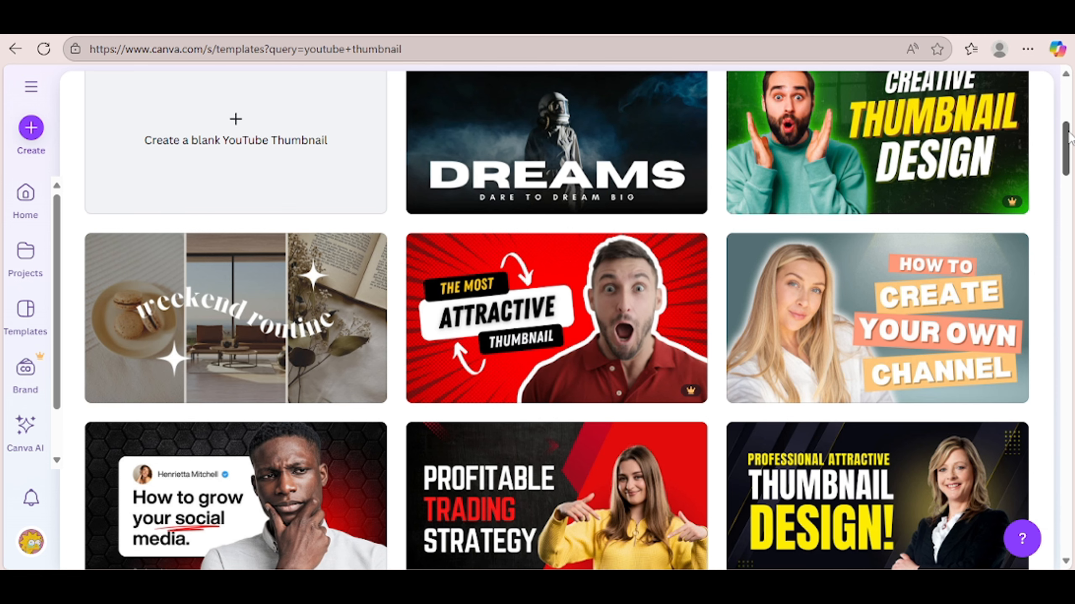
left_click_drag(1068, 132, 1066, 131)
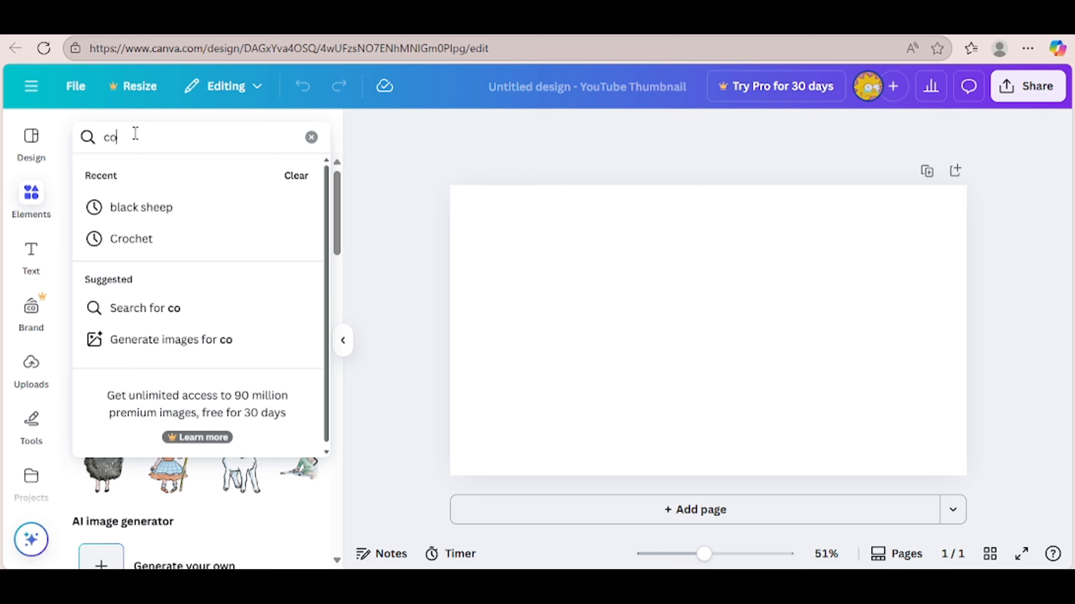
Step: Search the design elements for "computer"
type("mputer")
key("Return")
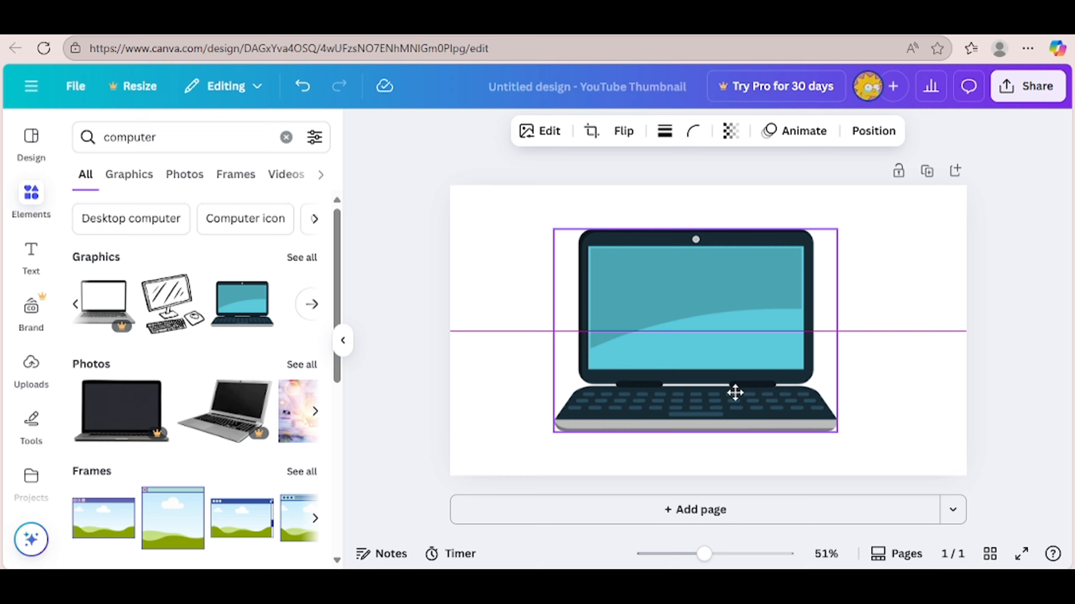
Step: Search the design elements for "photo editing" and browse the graphics offered for "thumbnail editing"
left_click(159, 137)
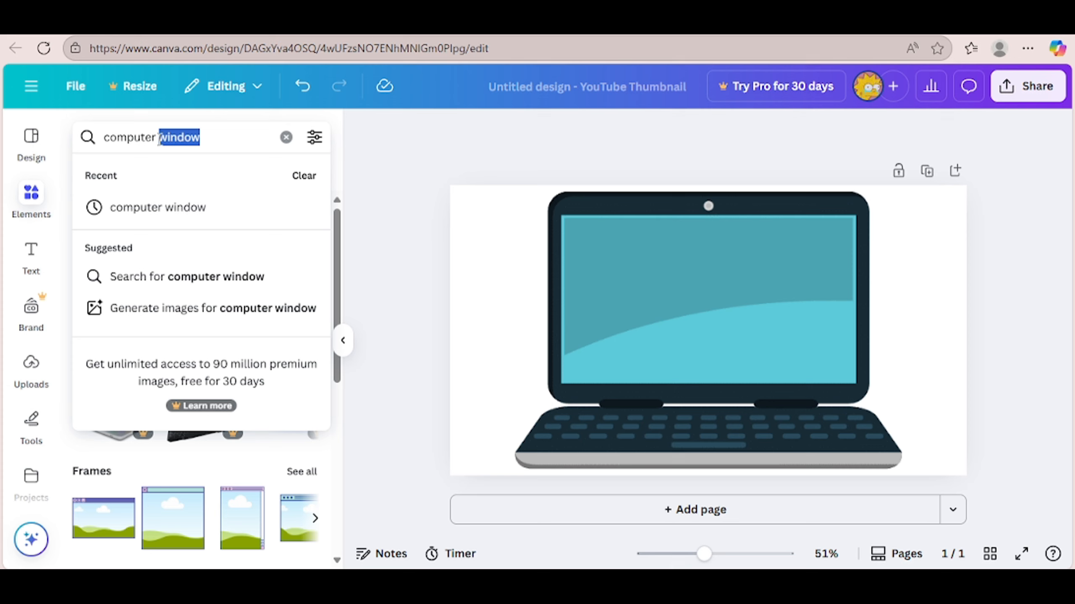
key("ctrl+a")
type("photo ")
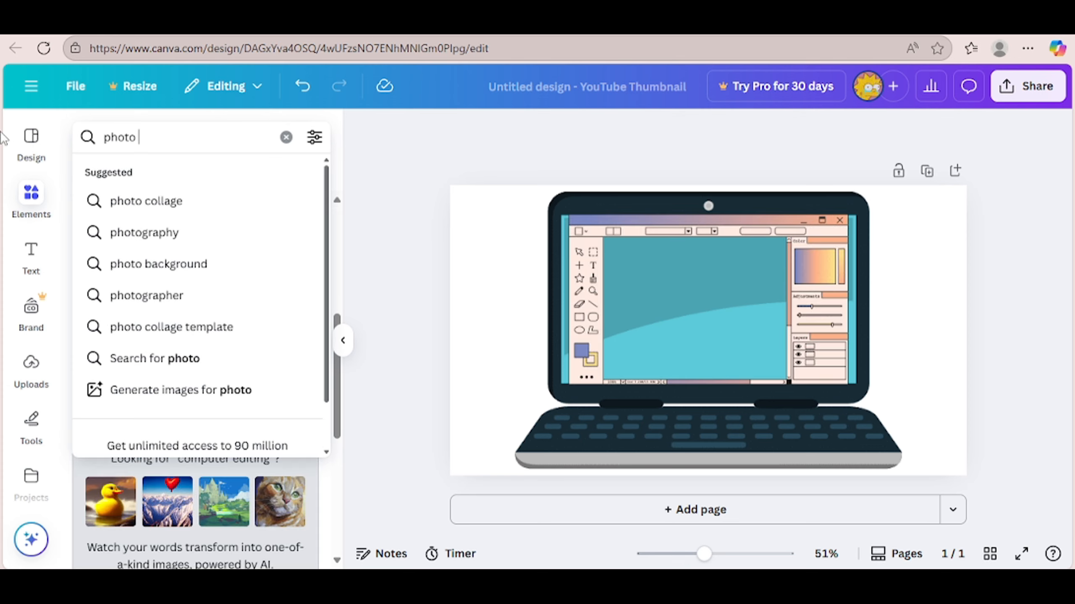
type("editn")
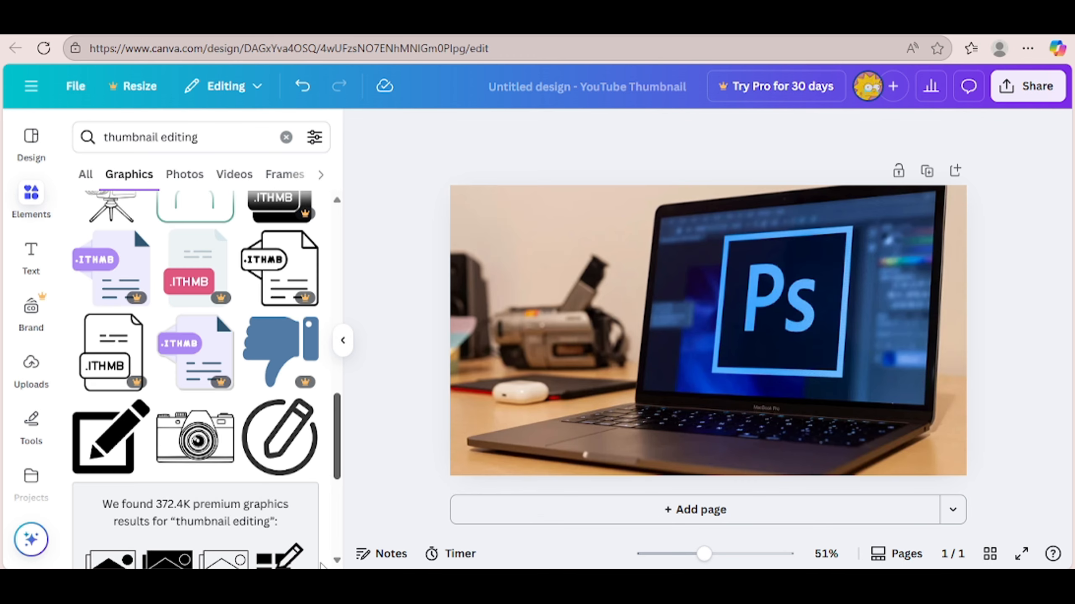
scroll(323, 566, "down", 1)
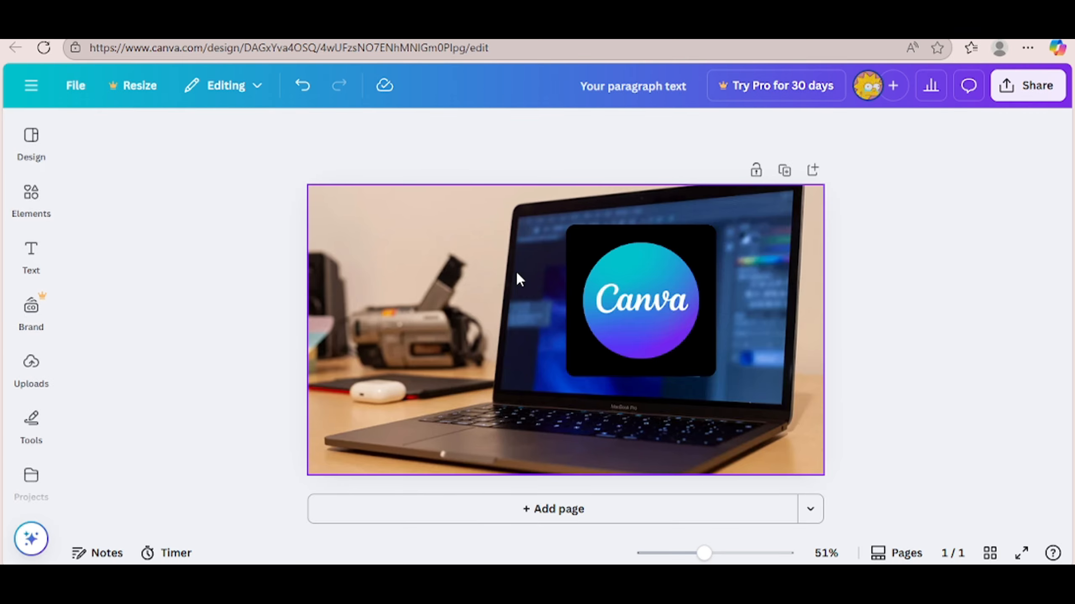
Step: Add a heading over the laptop photo and undo the last two changes
left_click(31, 254)
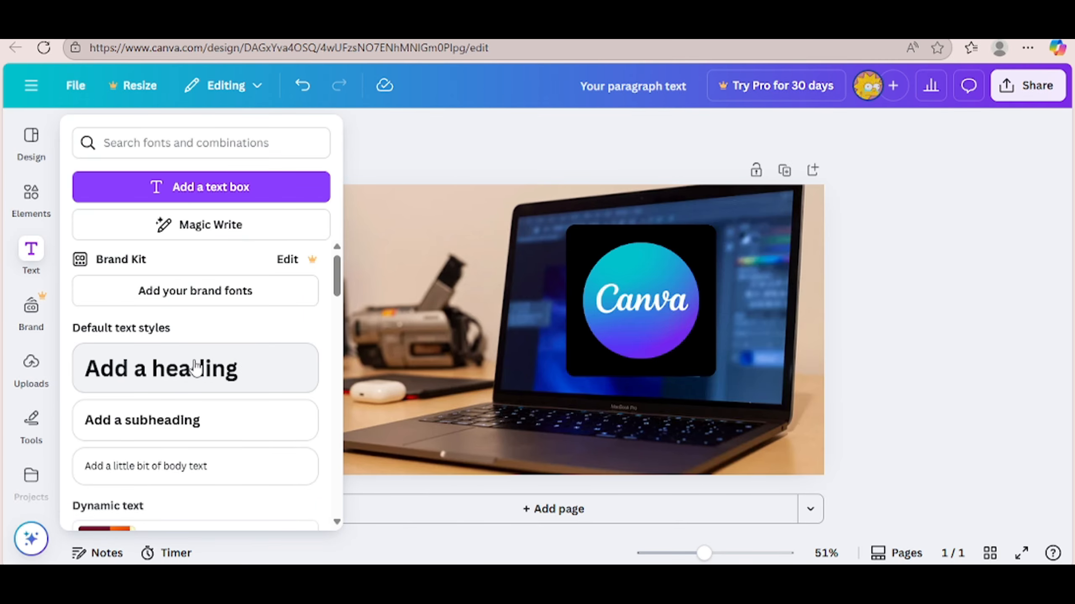
left_click(303, 87)
left_click(303, 88)
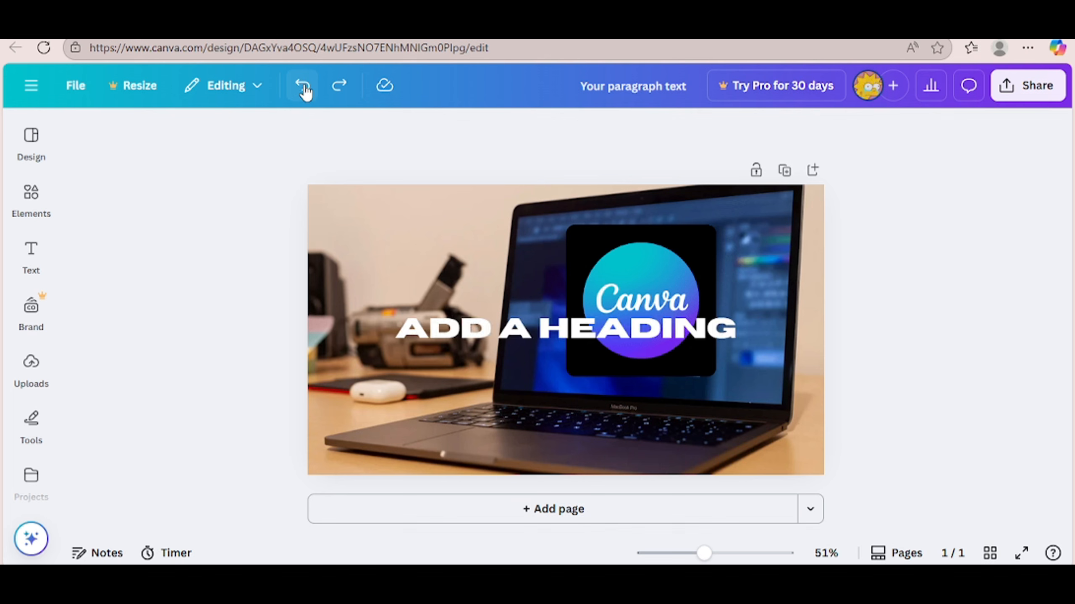
left_click(702, 337)
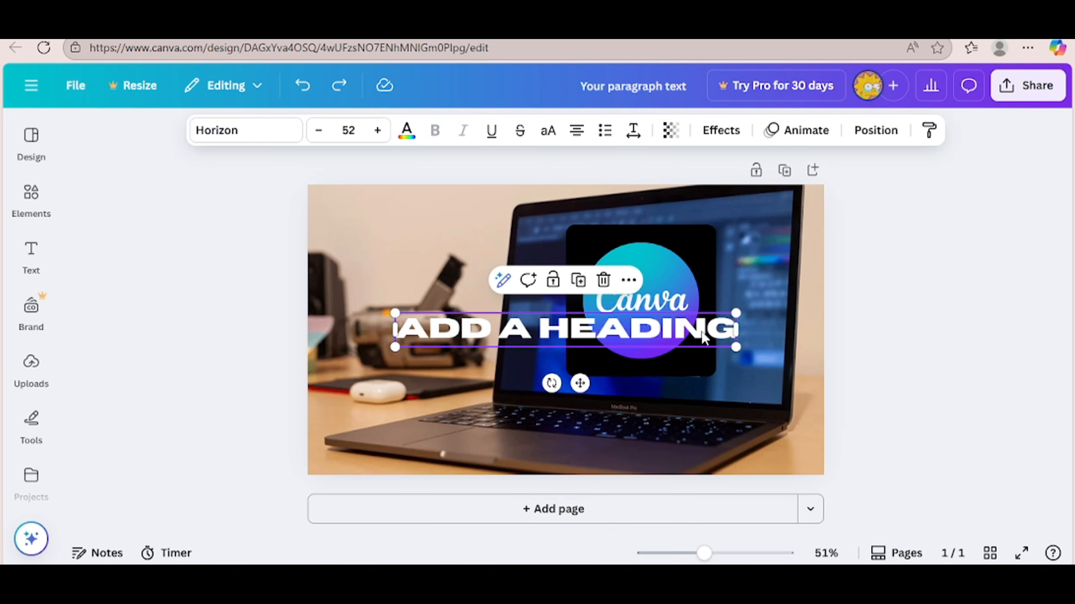
type("LE")
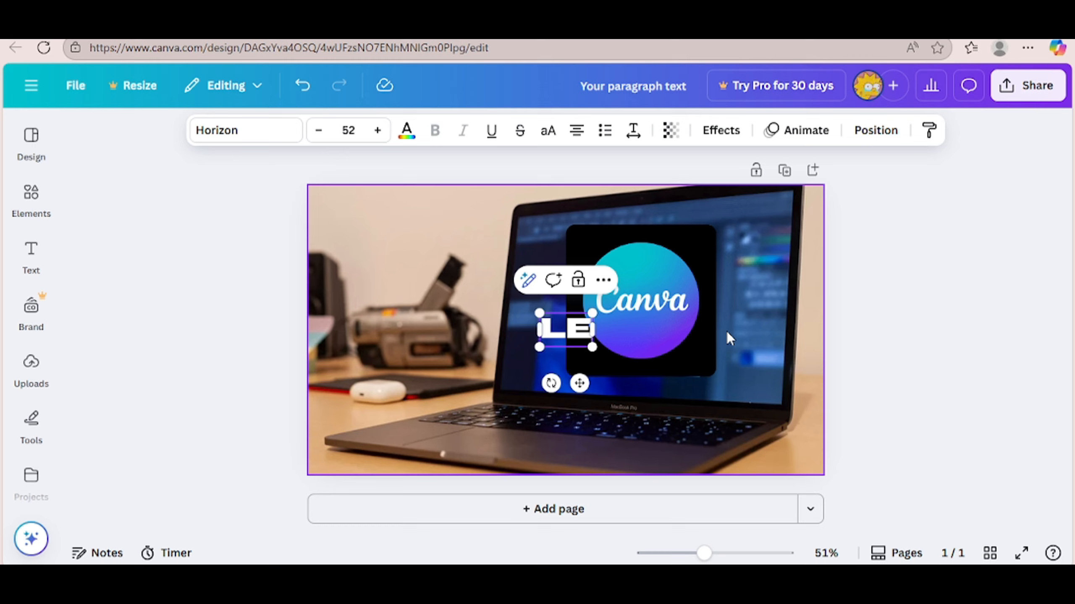
type("ARN")
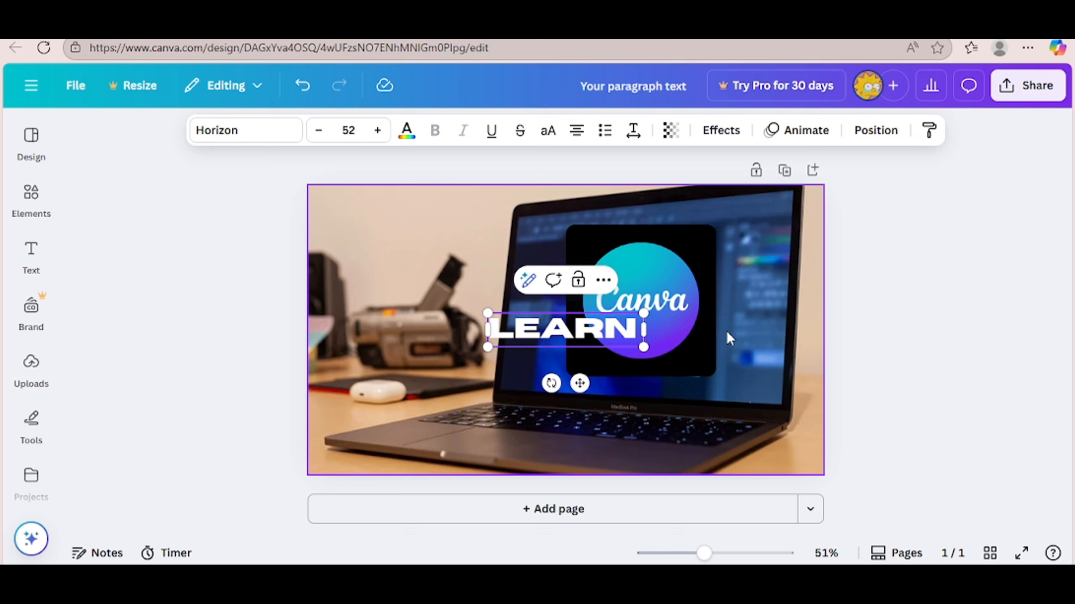
key("BackSpace")
key("BackSpace")
key("BackSpace")
key("BackSpace")
key("BackSpace")
Step: Set the heading text to "HOW TO MAKE YOUTUBE THUMBNAIL"
type("HOW")
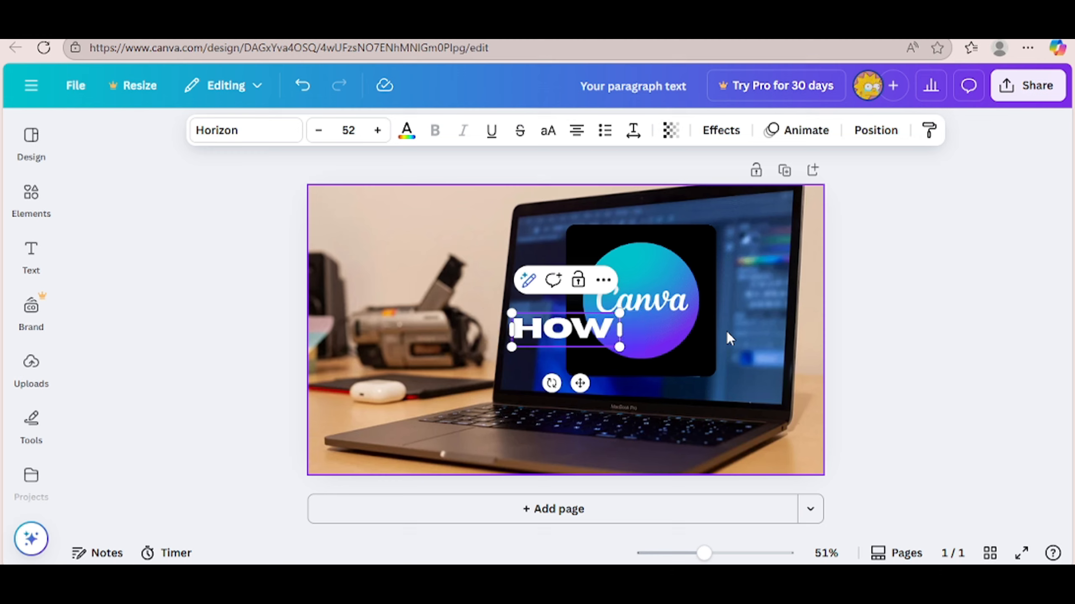
type(" TO MAKE")
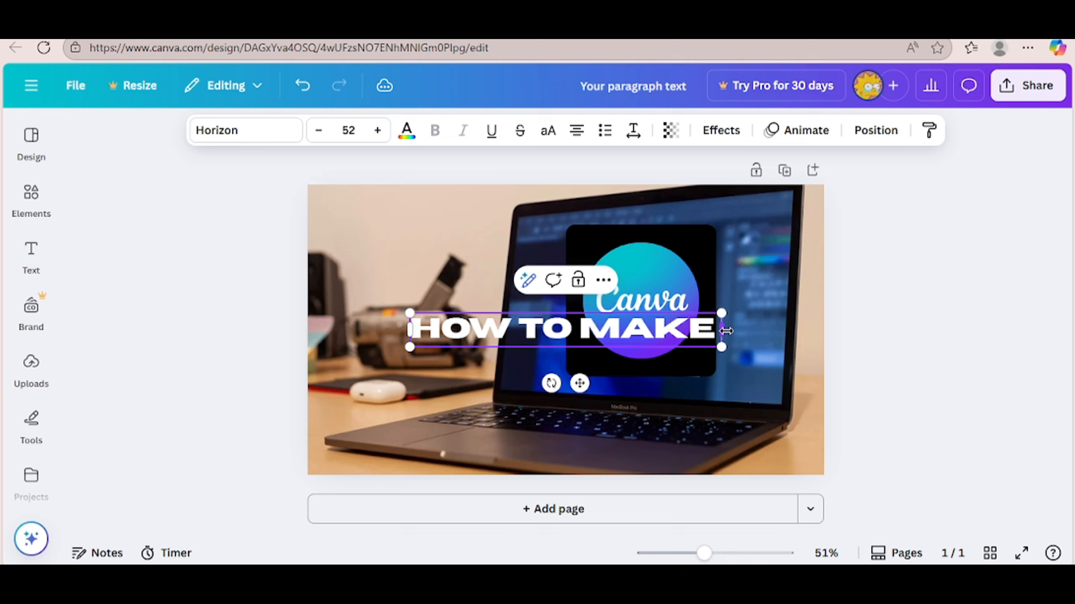
type(" YOUTUBE THUMBNAIL")
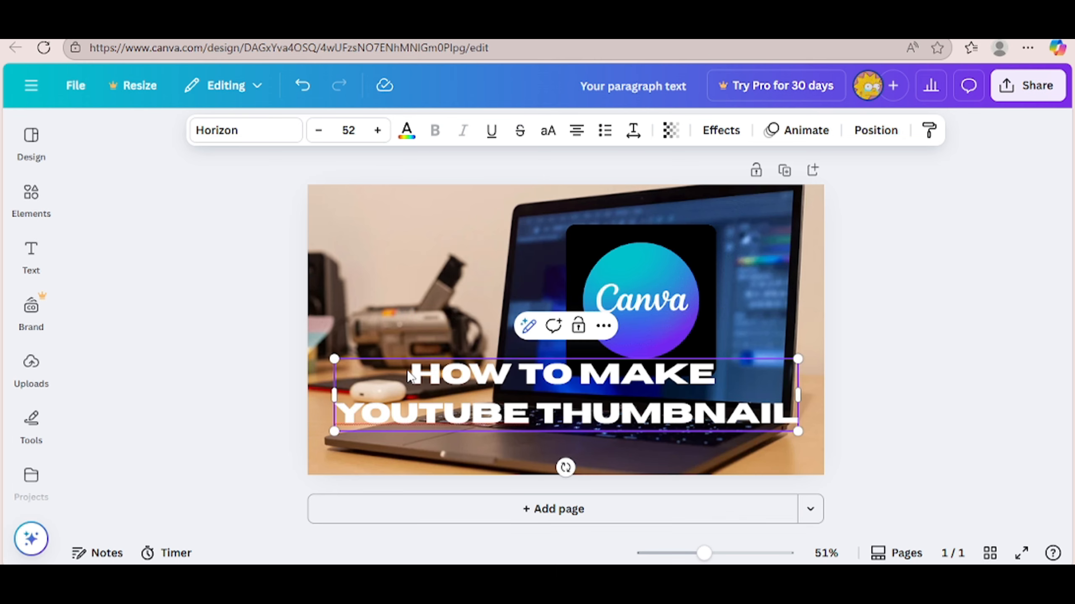
Step: Select the heading's first line and open its text colour options
triple_click(409, 376)
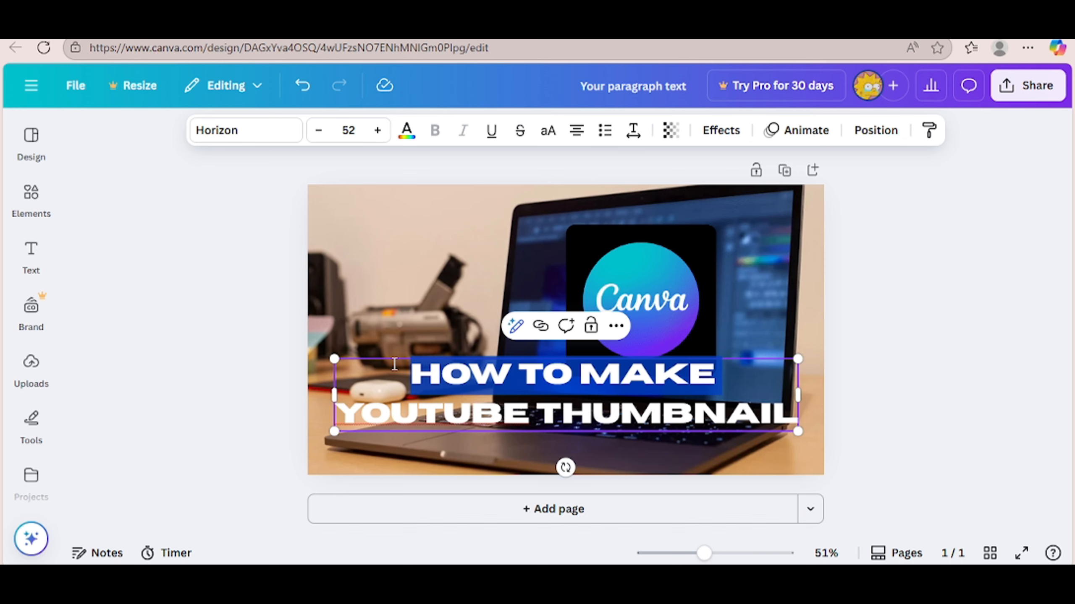
left_click(406, 131)
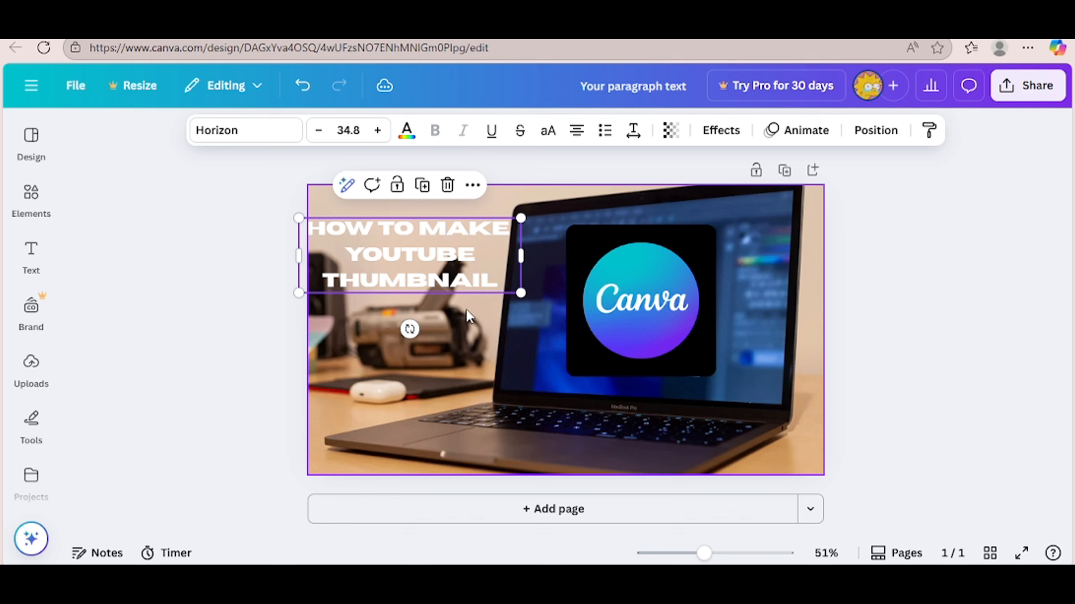
Step: Enlarge the heading to about font size 38.5 and move it toward the lower middle of the thumbnail
left_click_drag(521, 293, 596, 327)
left_click_drag(492, 284, 475, 280)
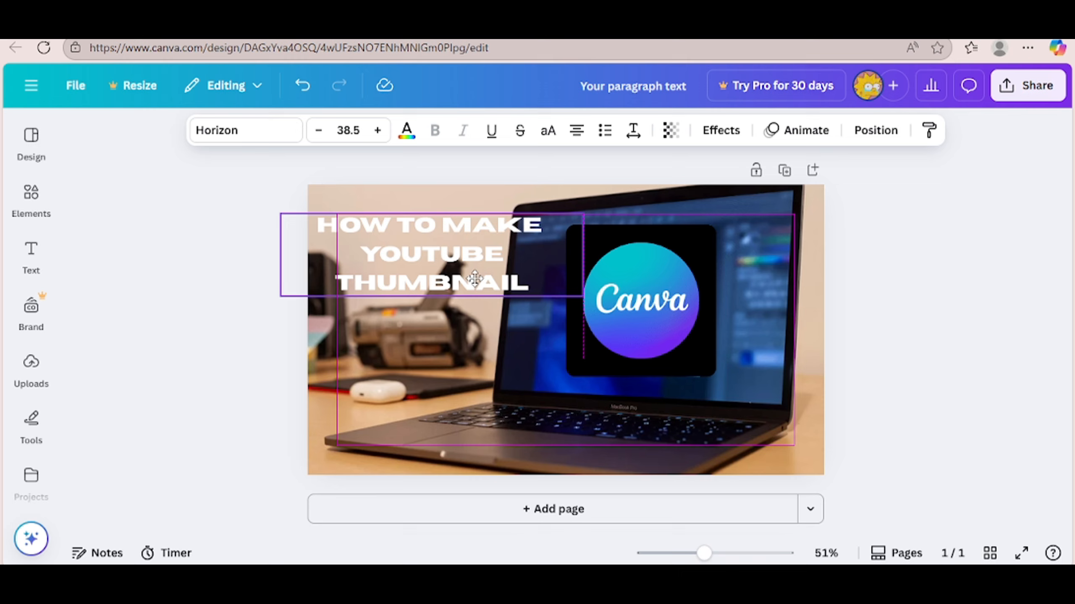
left_click_drag(475, 280, 604, 412)
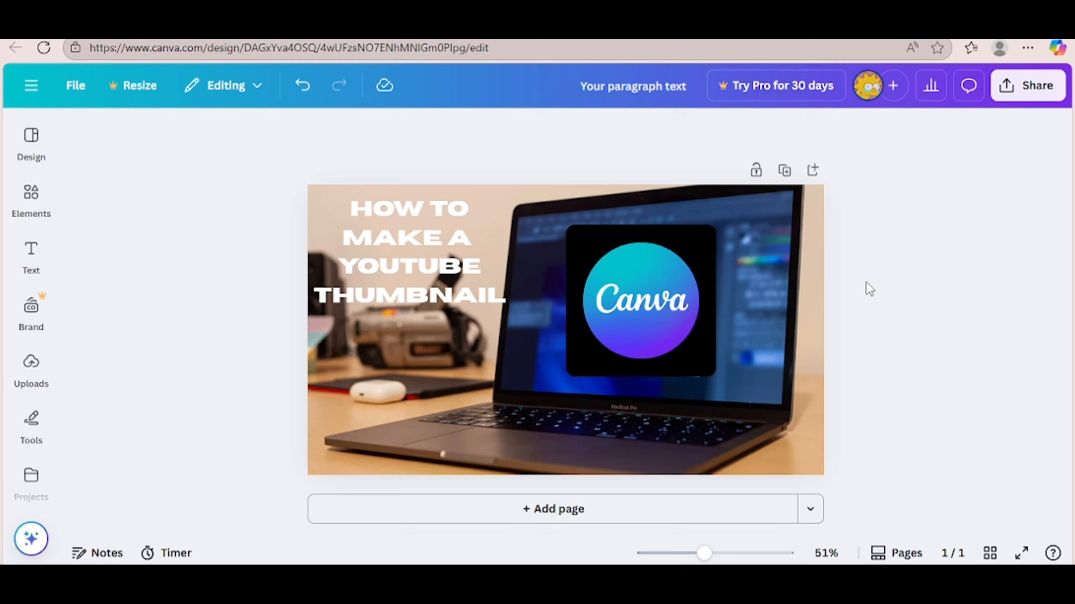
Step: Nudge the Canva logo slightly down and colour the heading words "YOUTUBE THUMBNAIL" purple
left_click_drag(653, 324, 659, 325)
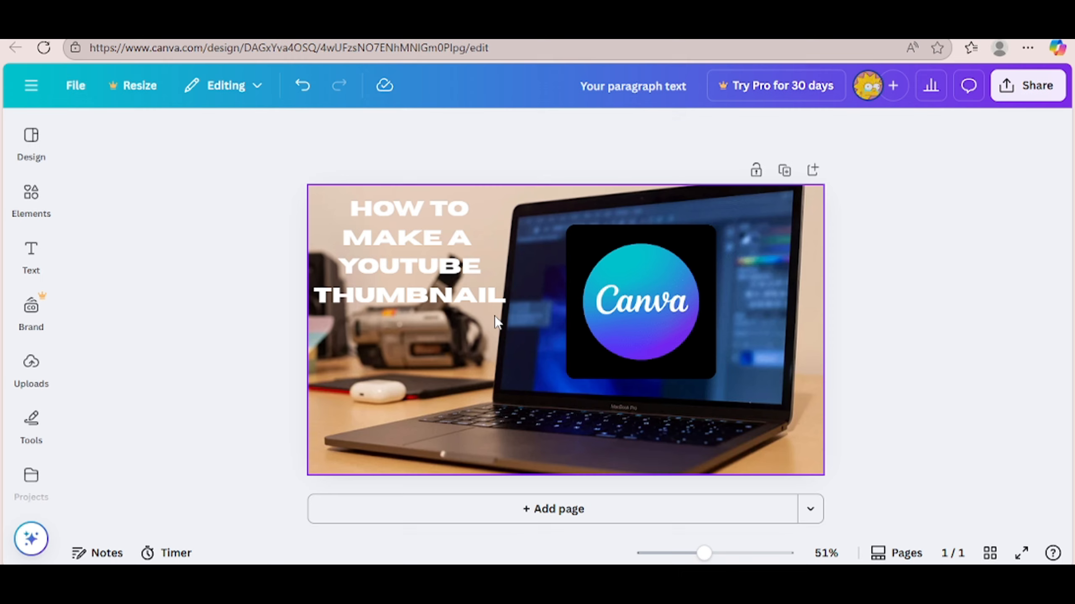
left_click(335, 267)
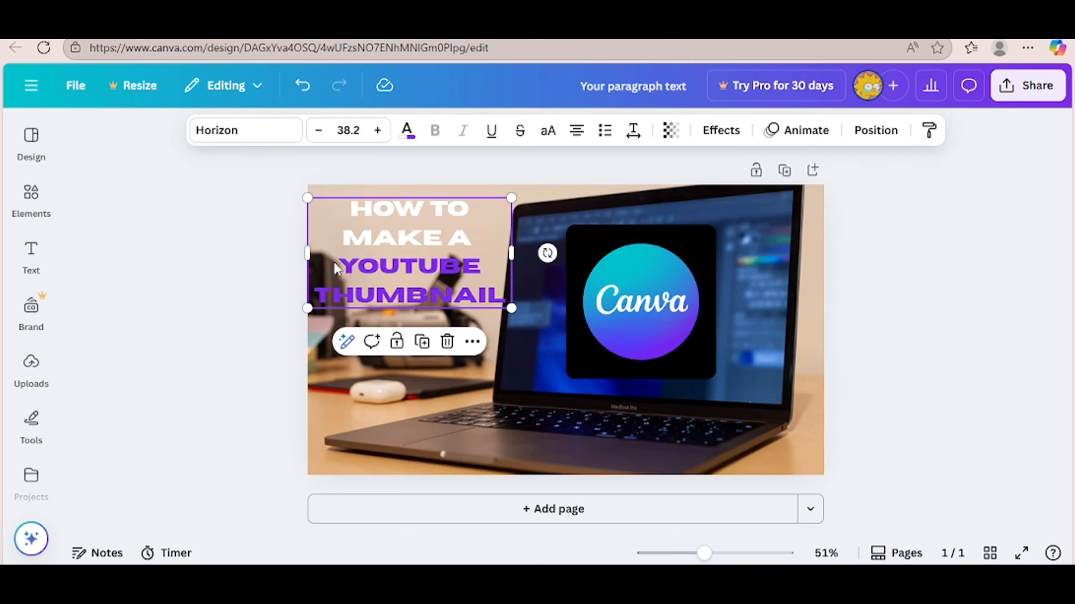